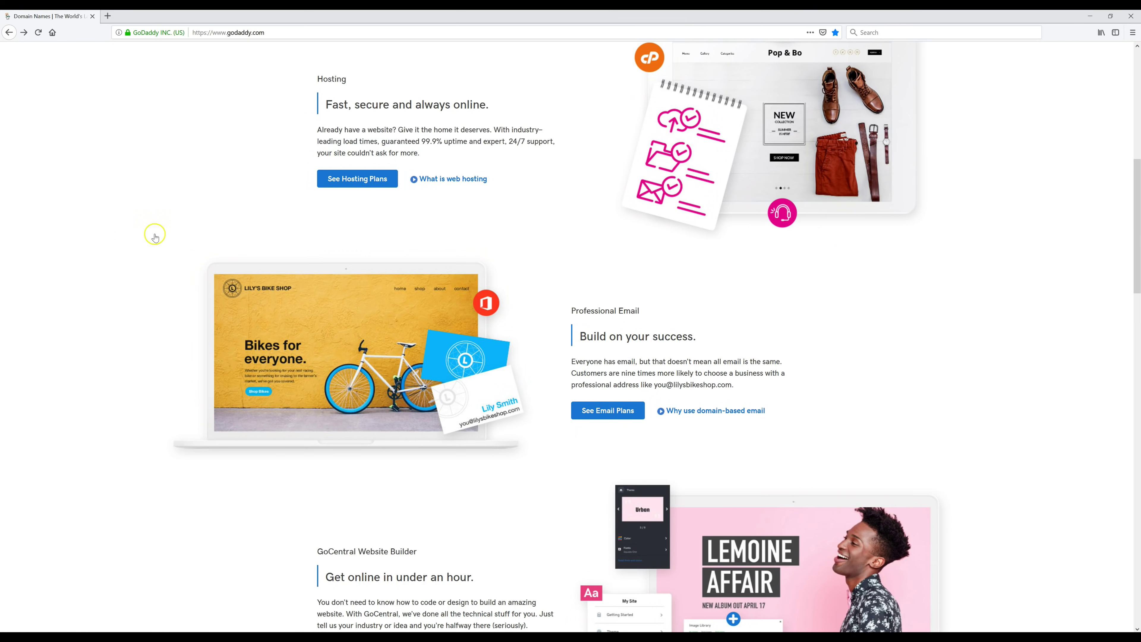
- Open the Learn How Today YouTube channel's Videos page in a new tab
click(295, 31)
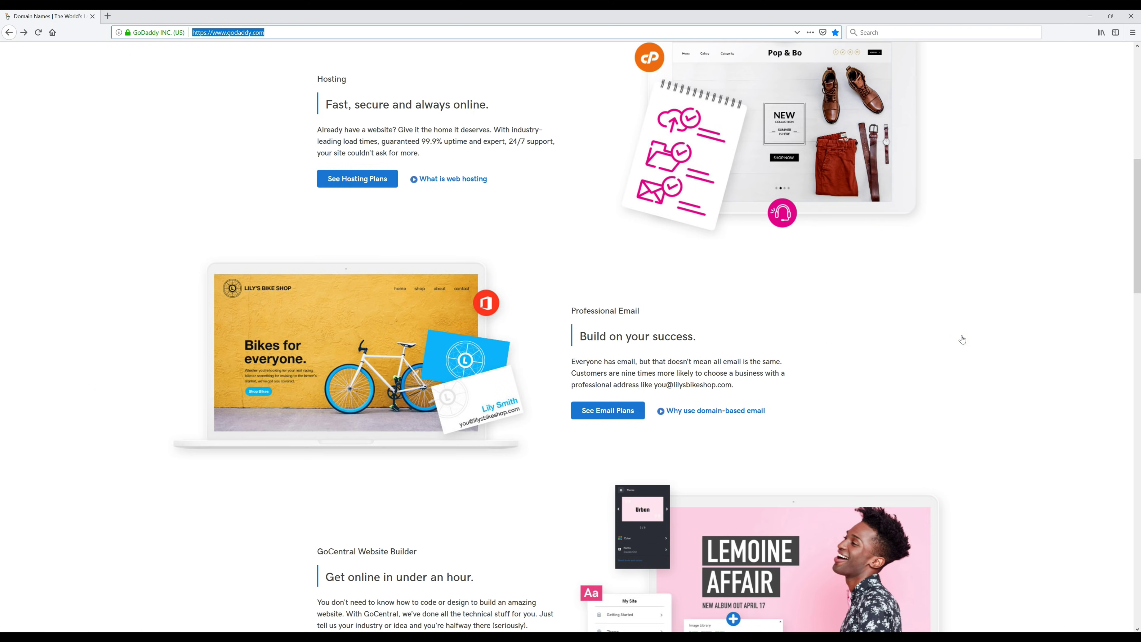
key(alt+Return)
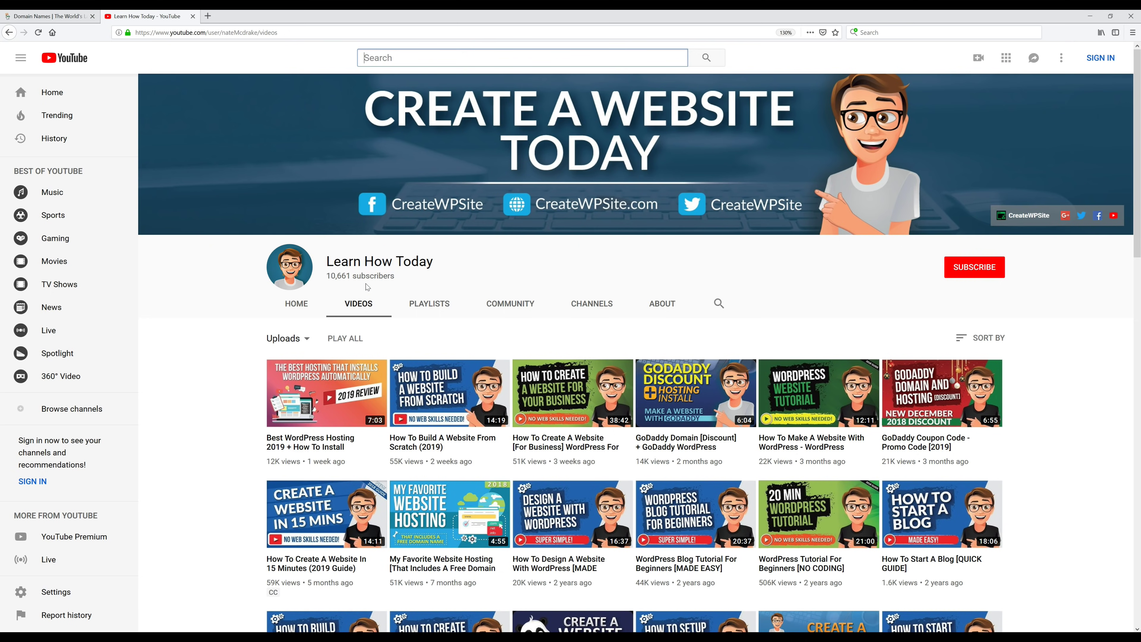
- Load the createwpsite.com/promos Deals & Coupons page in a new tab
click(208, 15)
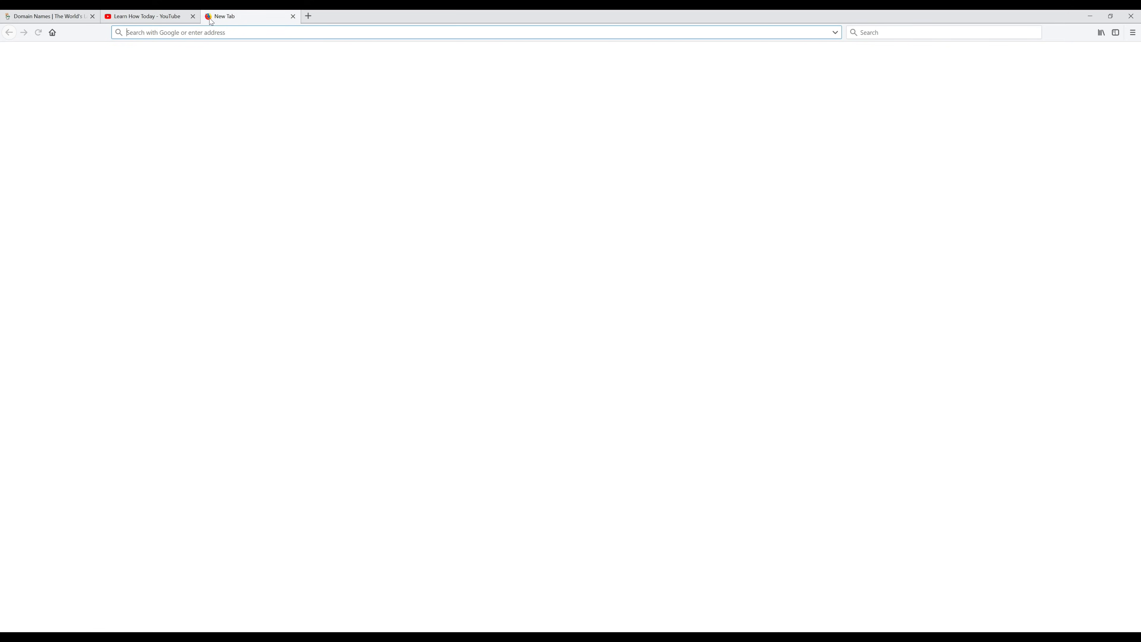
text(https://createwpsite.com/promos/)
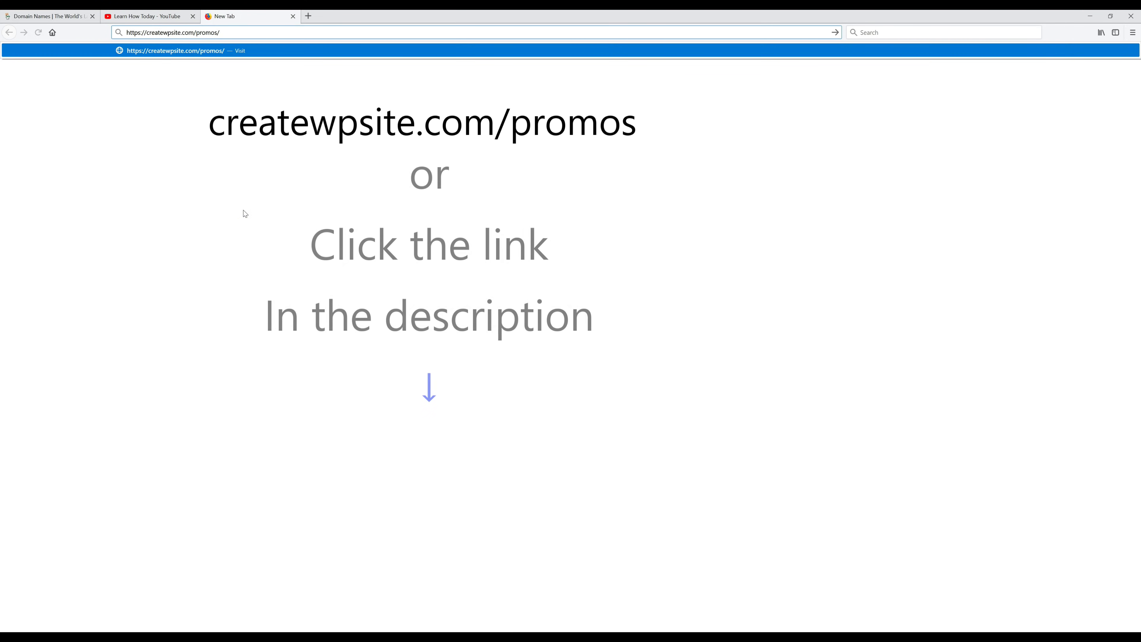
key(Return)
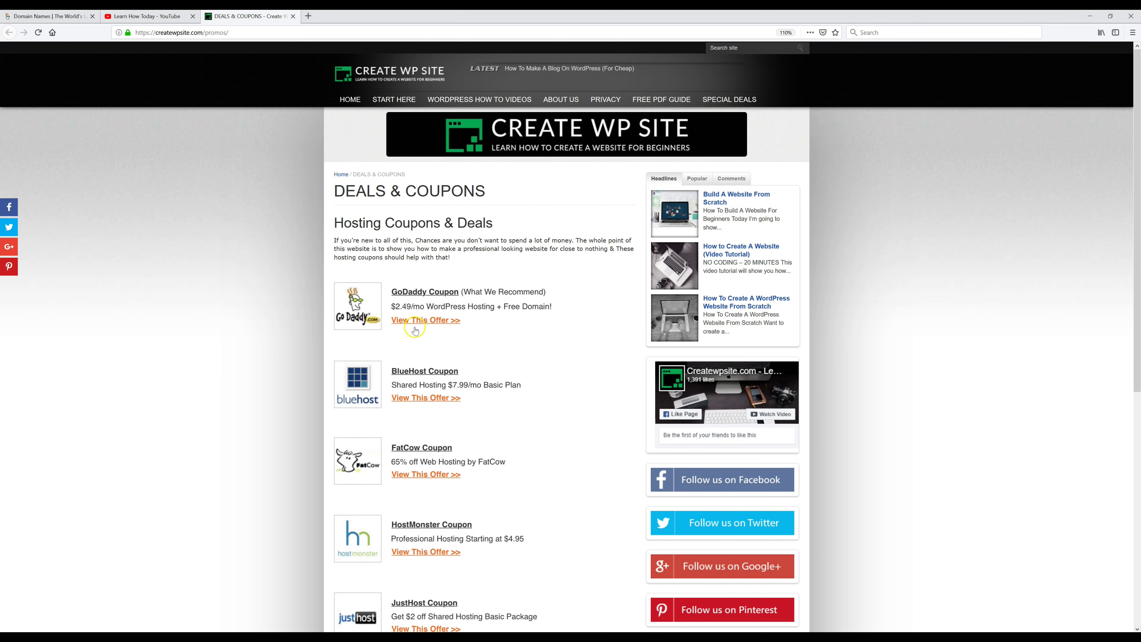
- Take GoDaddy's WordPress hosting offer and claim TheBreadAndButterShop.com as the free domain
click(429, 321)
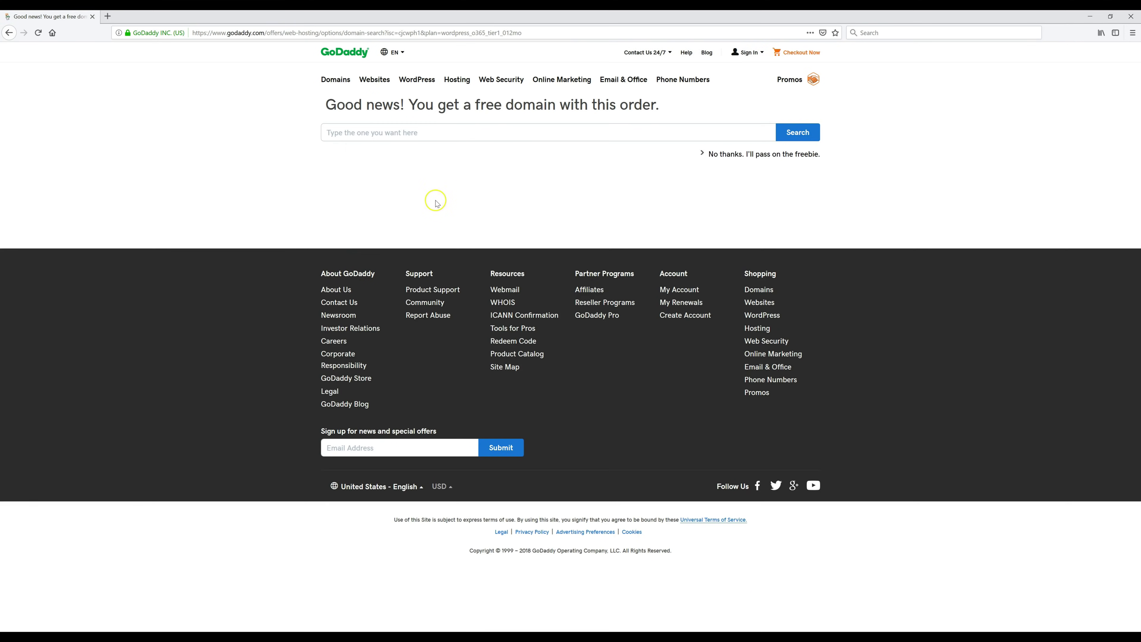
click(428, 135)
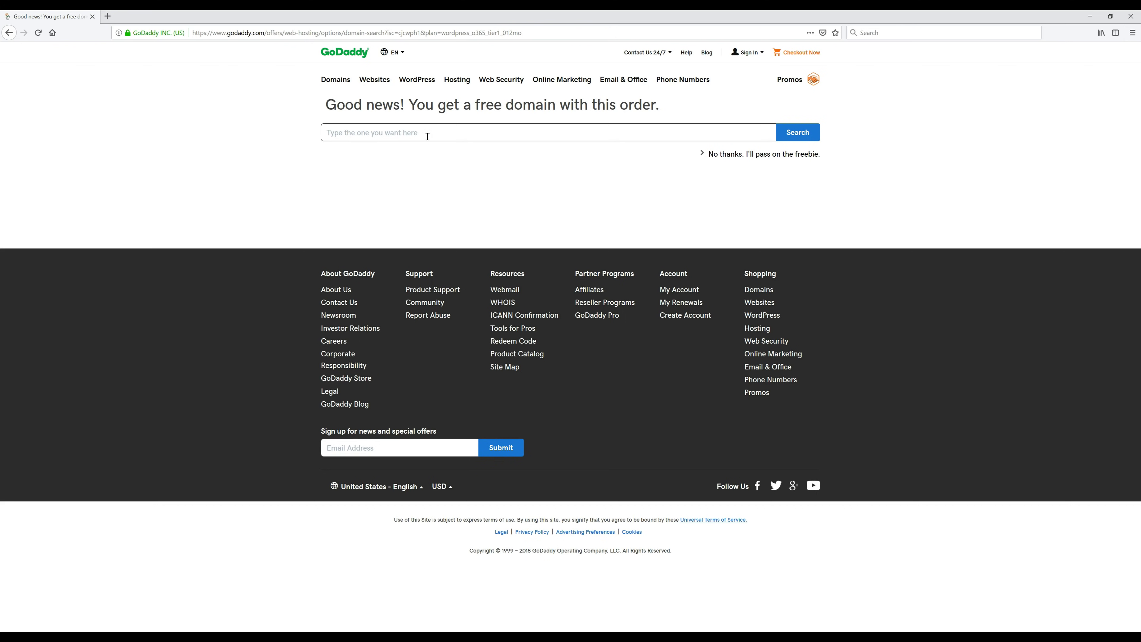
text(TheBreadAndButterShop.com)
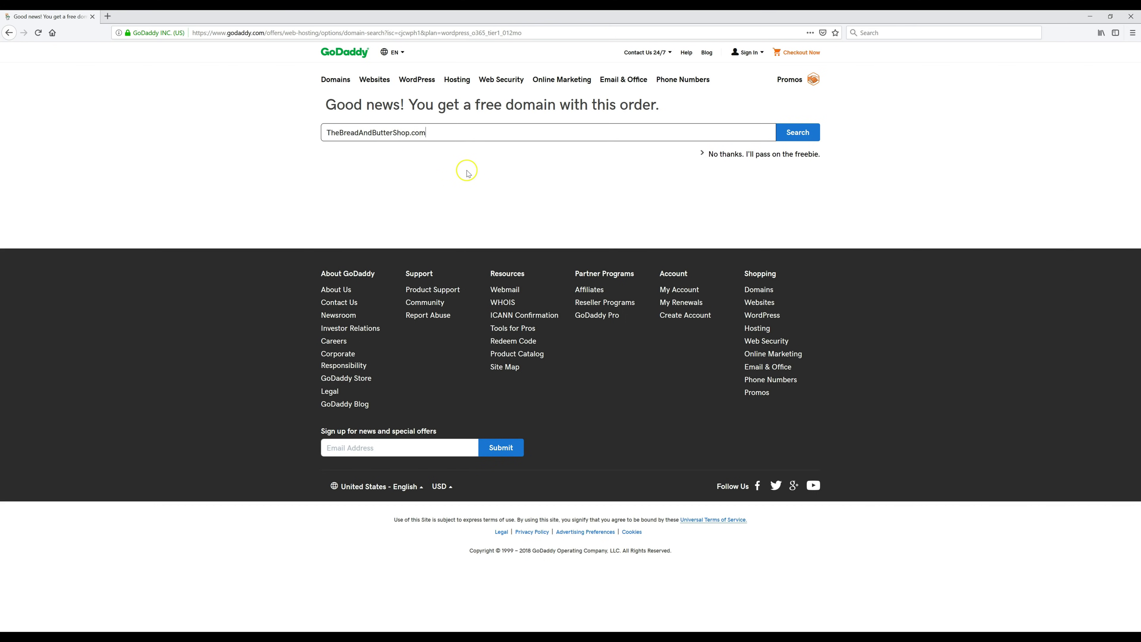
click(807, 133)
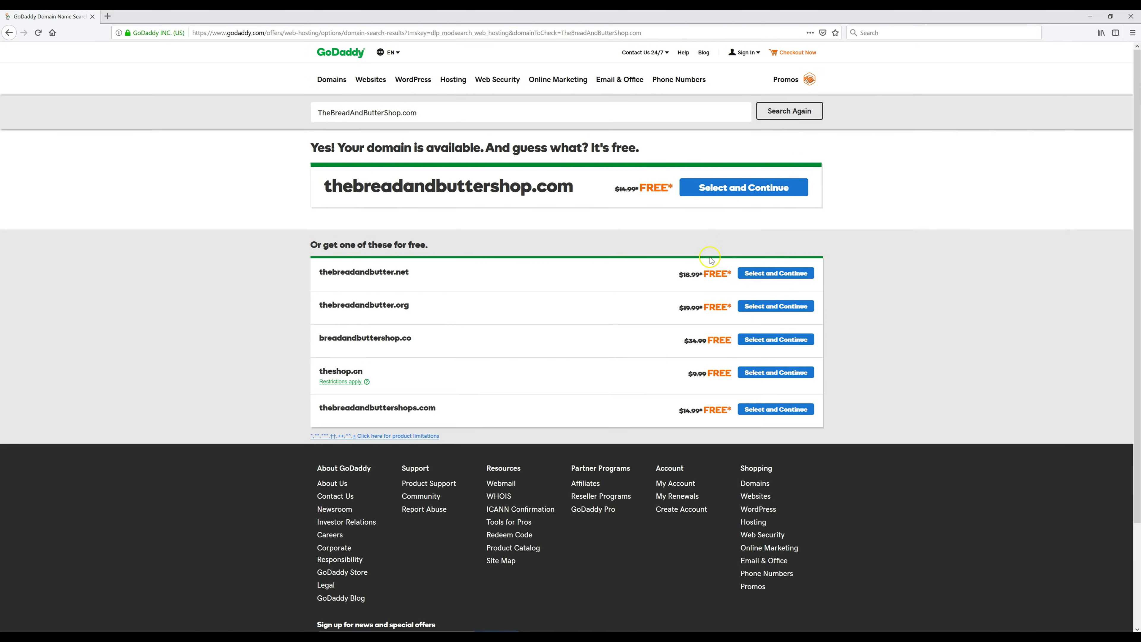
click(754, 187)
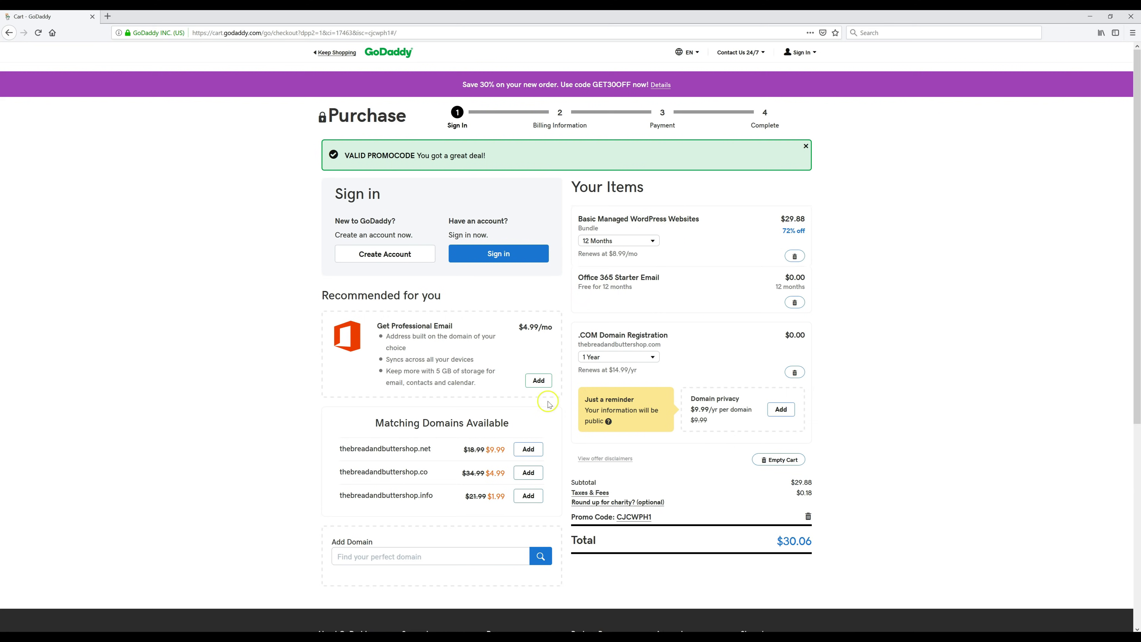
- Choose Create Account under Sign in on the Purchase page
click(400, 254)
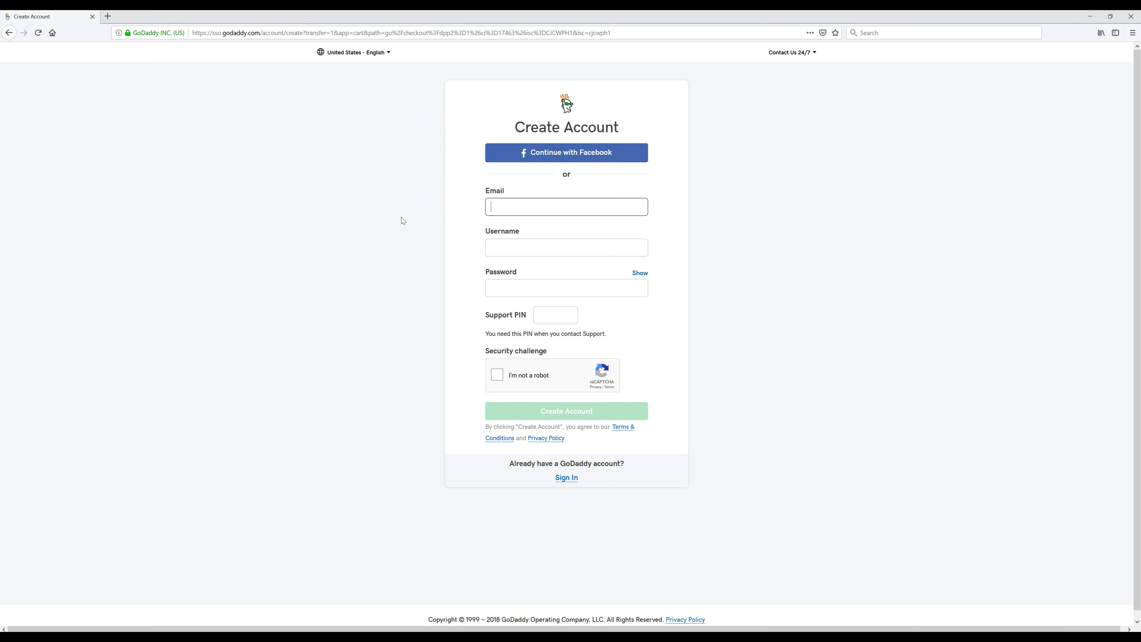
- Enter the account e-mail, username, password and support PIN, pass the robot check, and create the account
key(ctrl+v)
key(Tab)
key(ctrl+v)
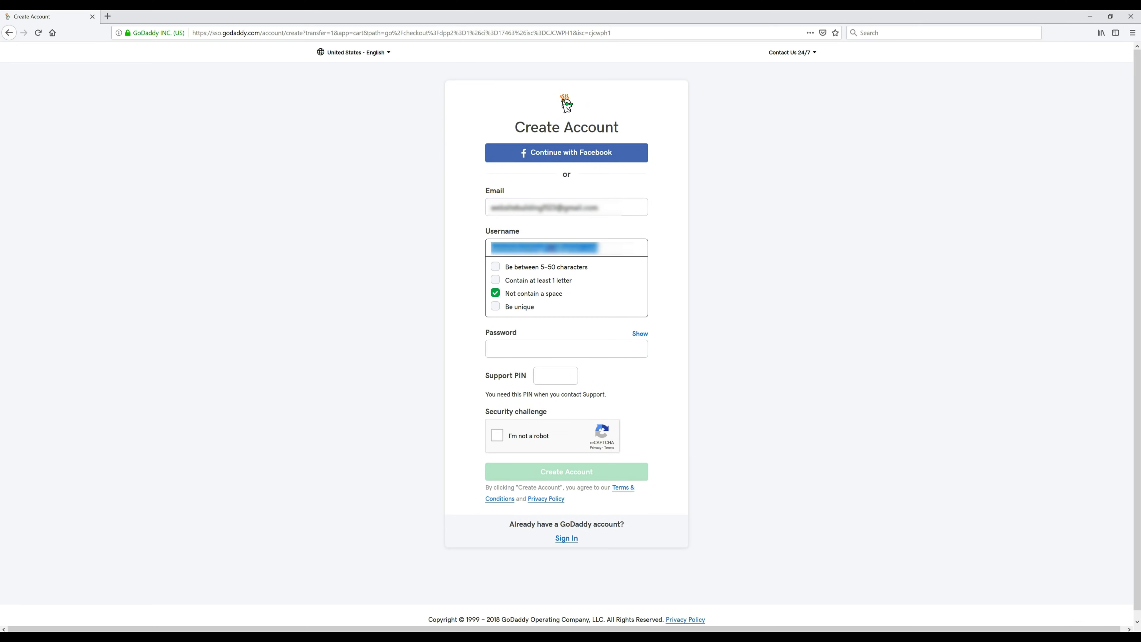
key(Tab)
key(ctrl+v)
click(557, 402)
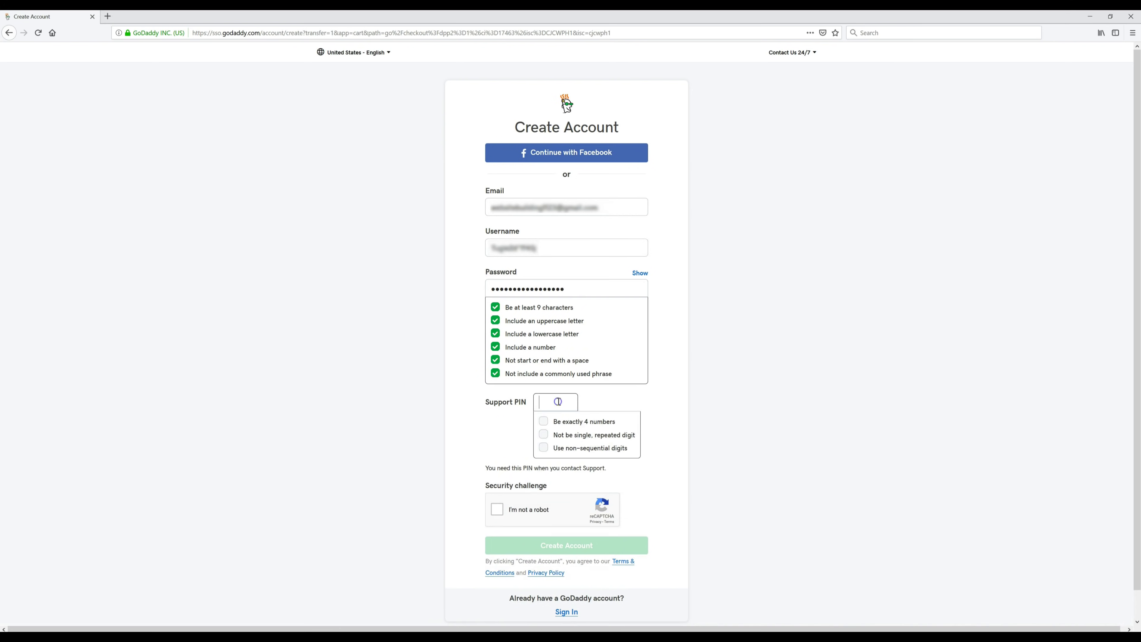
key(ctrl+v)
key(Tab)
key(space)
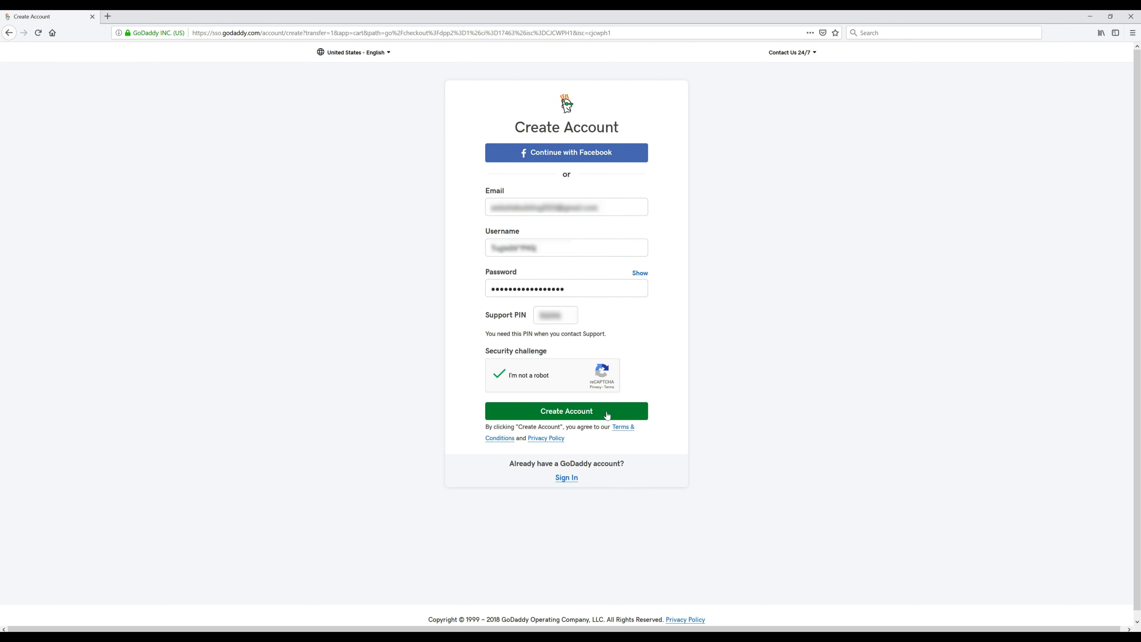
click(607, 416)
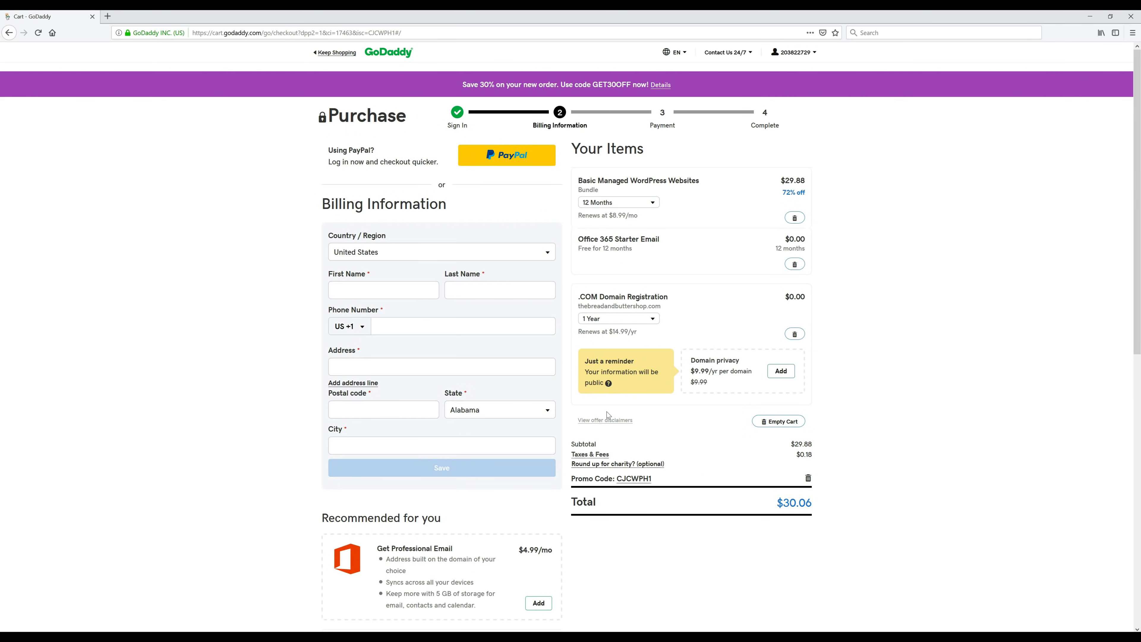
- Enter the billing first and last name, autofill phone and address, and save
click(406, 284)
key(Tab)
key(Down)
key(Return)
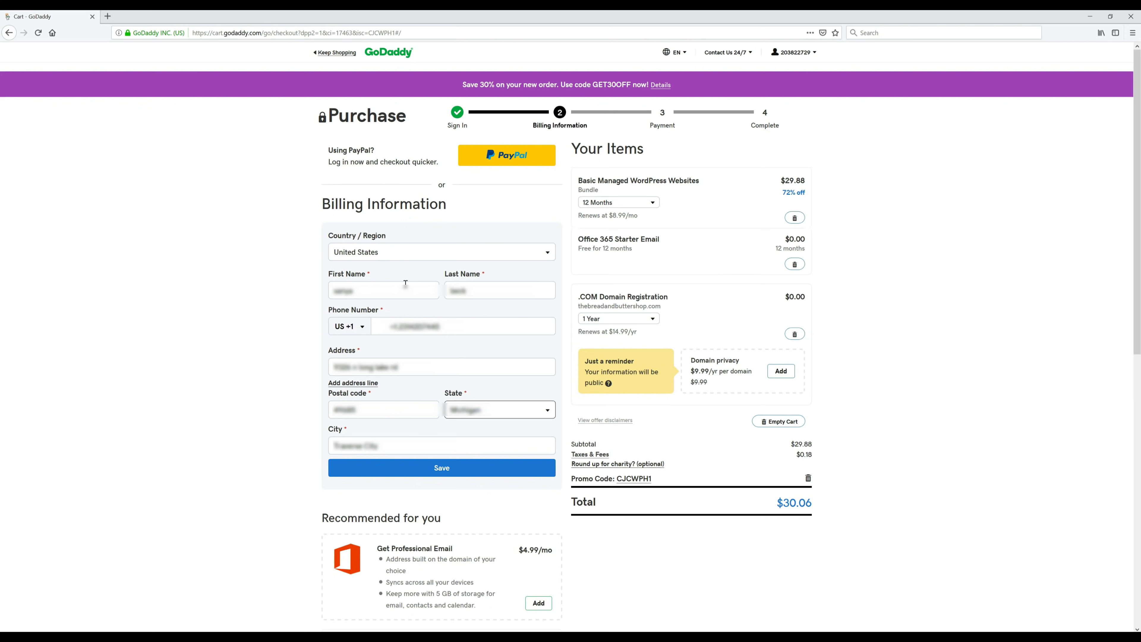
click(467, 467)
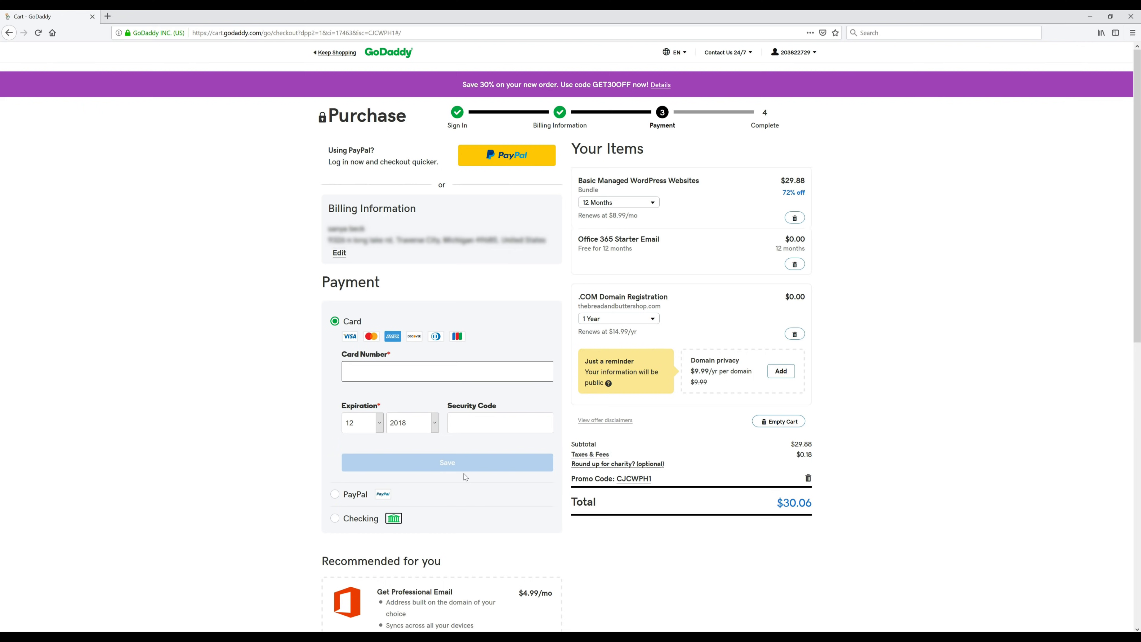
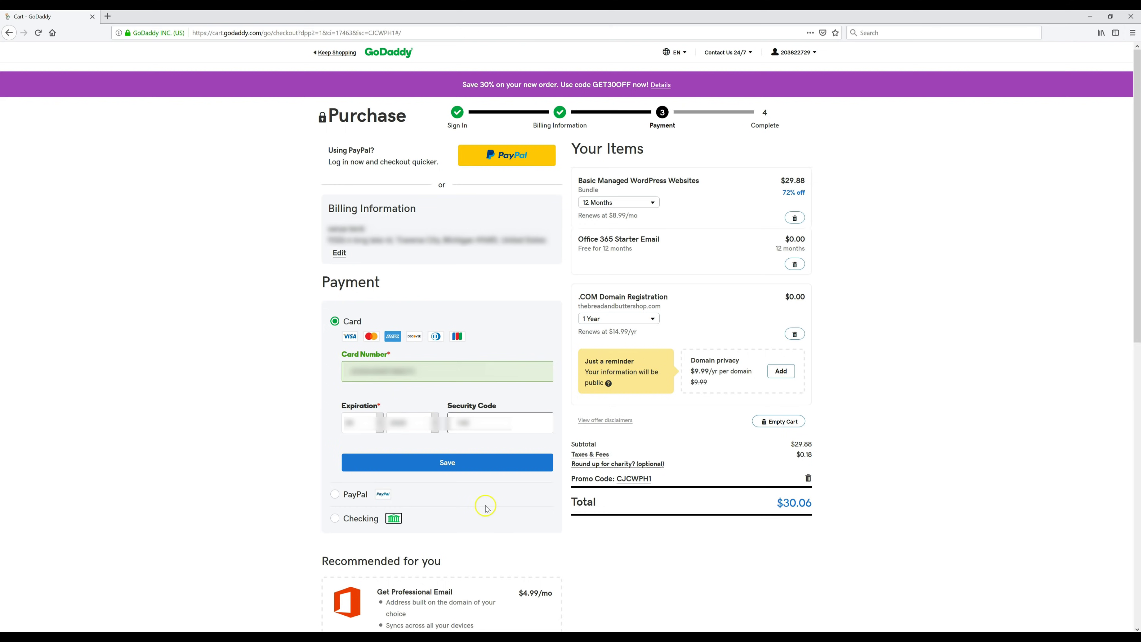
- Enter the card number, save the payment details, and complete the $30.06 purchase
click(480, 461)
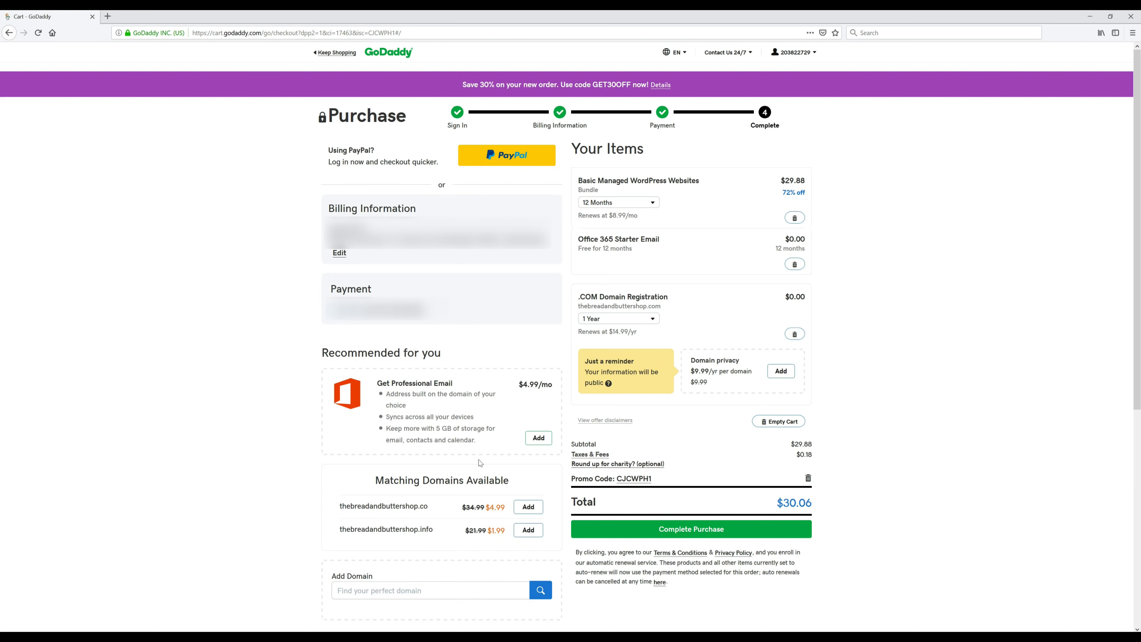
click(752, 532)
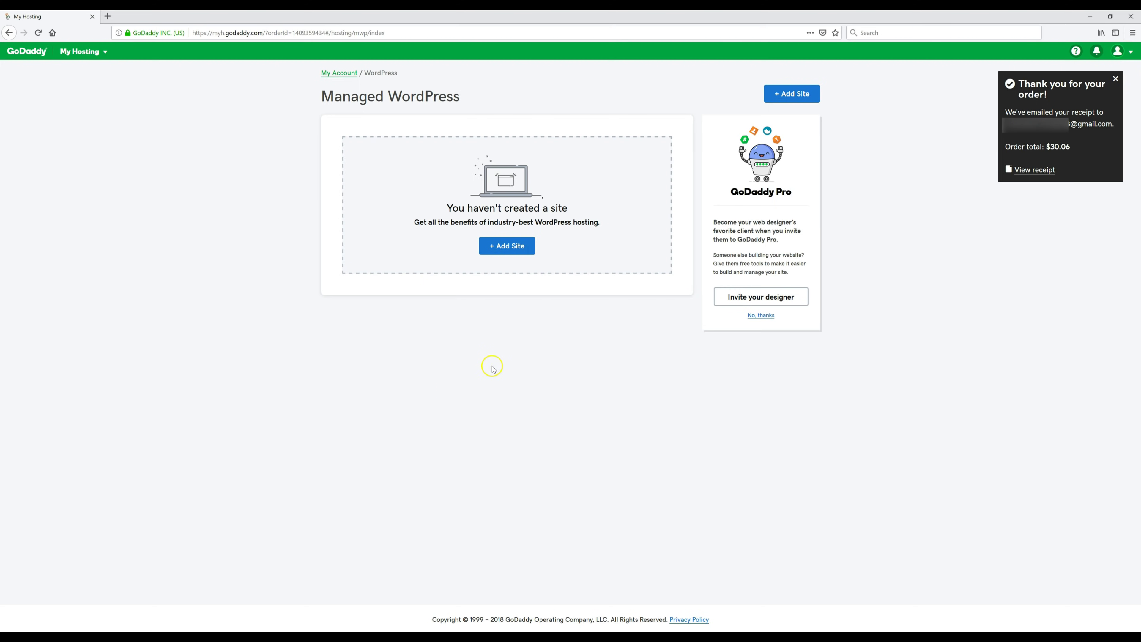
- Add a brand new North America WordPress site with its WordPress username and password
click(503, 247)
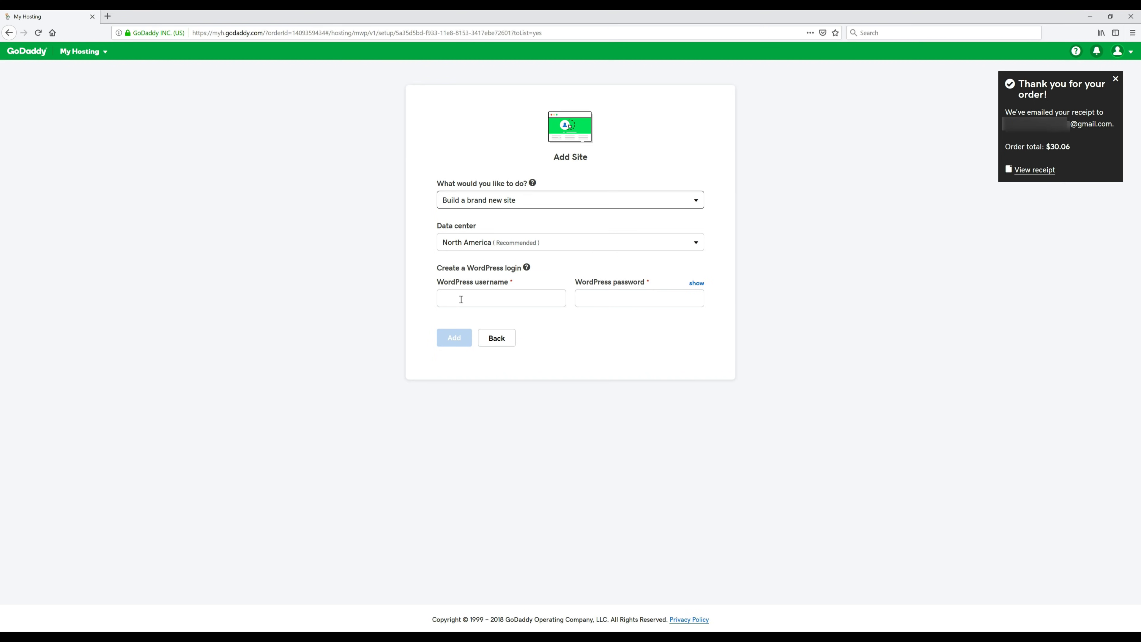
click(422, 317)
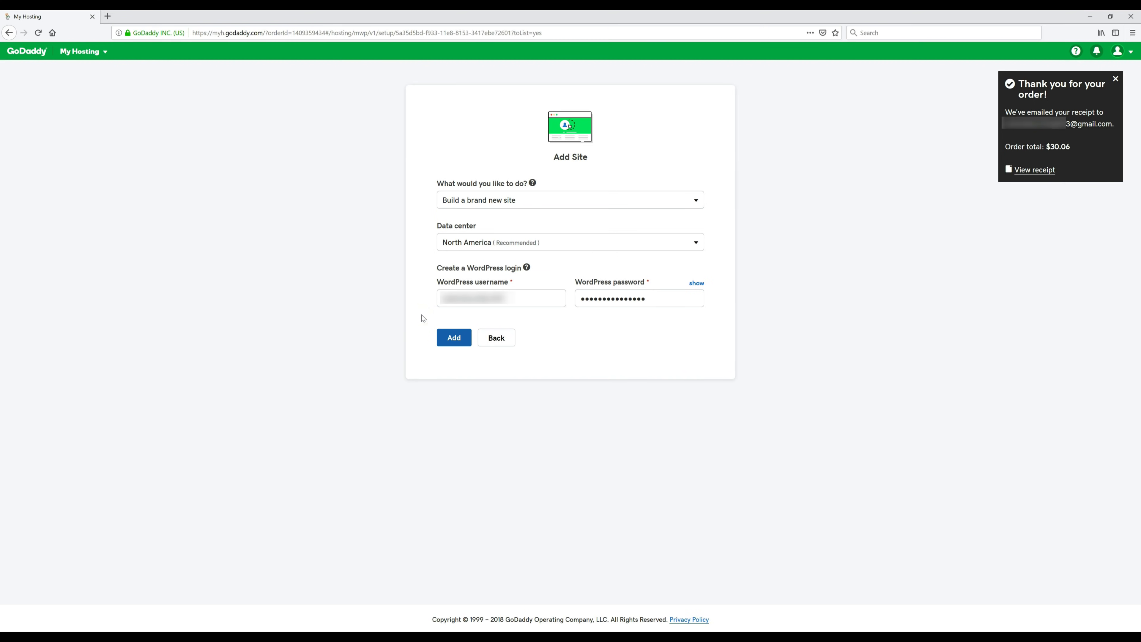
click(455, 338)
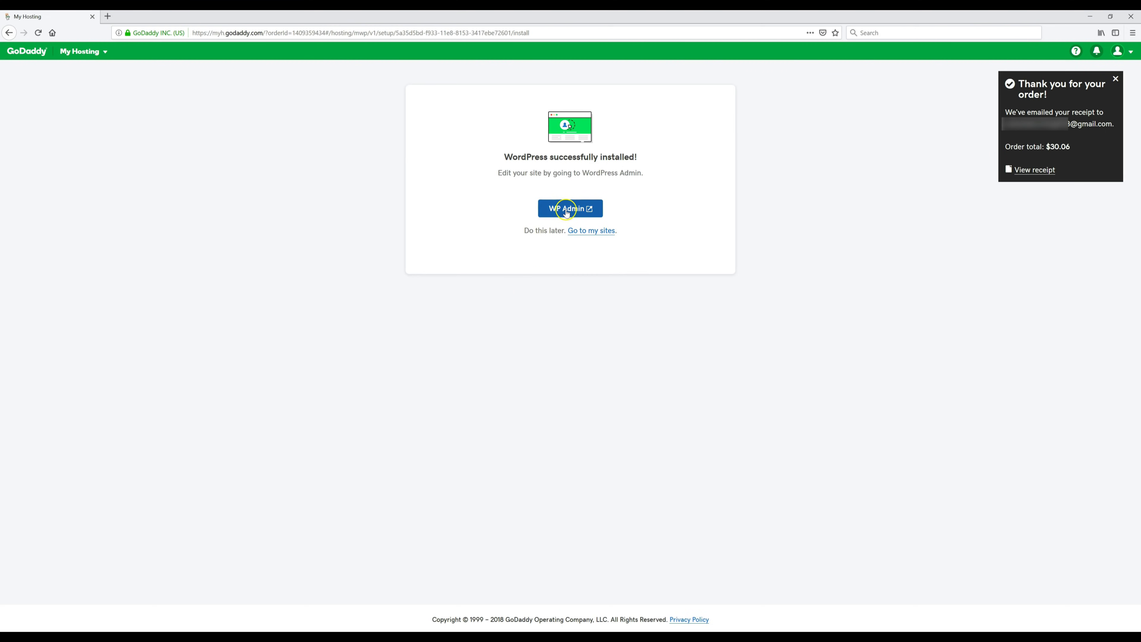
- Open the new site's WP Admin, decline the Quick Start Wizard, and open the mail inbox tab
click(557, 208)
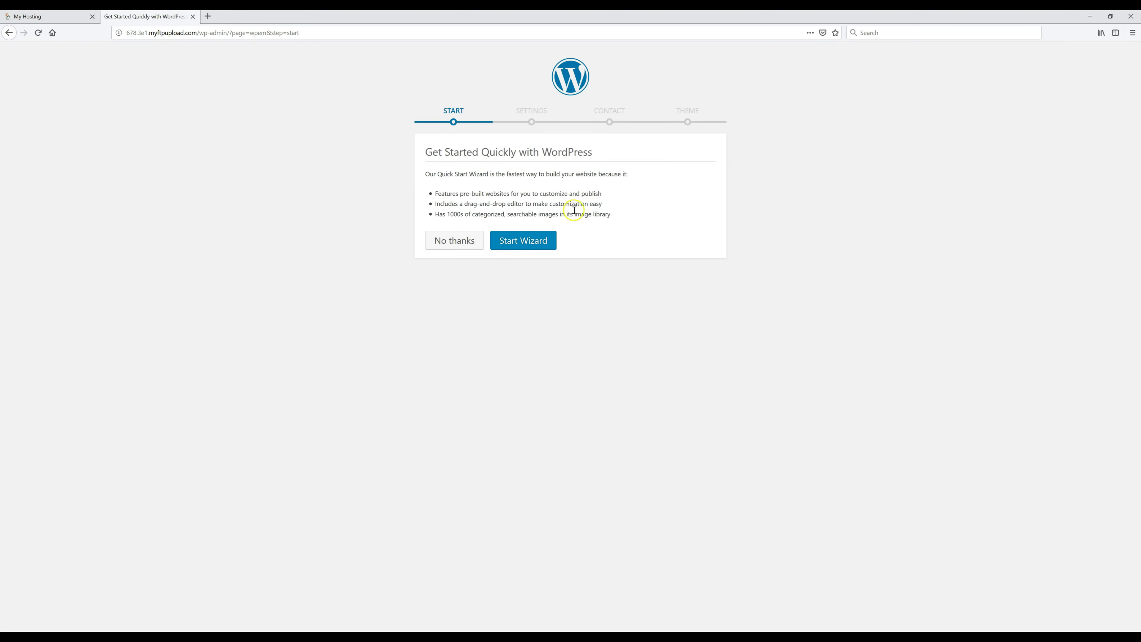
click(451, 242)
click(604, 269)
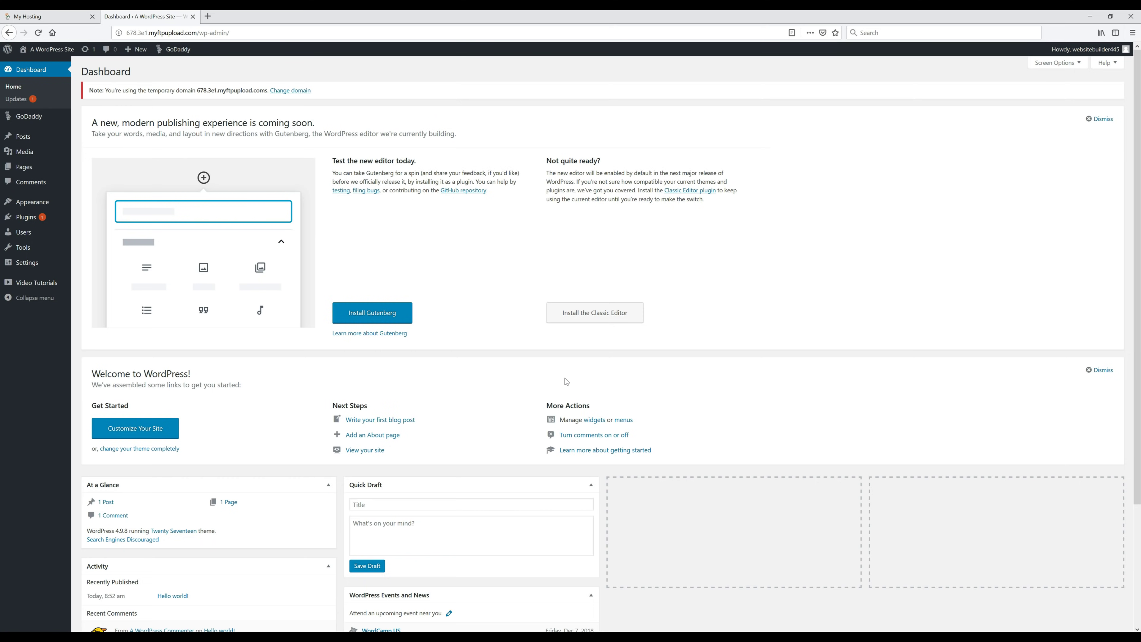
click(373, 242)
click(260, 26)
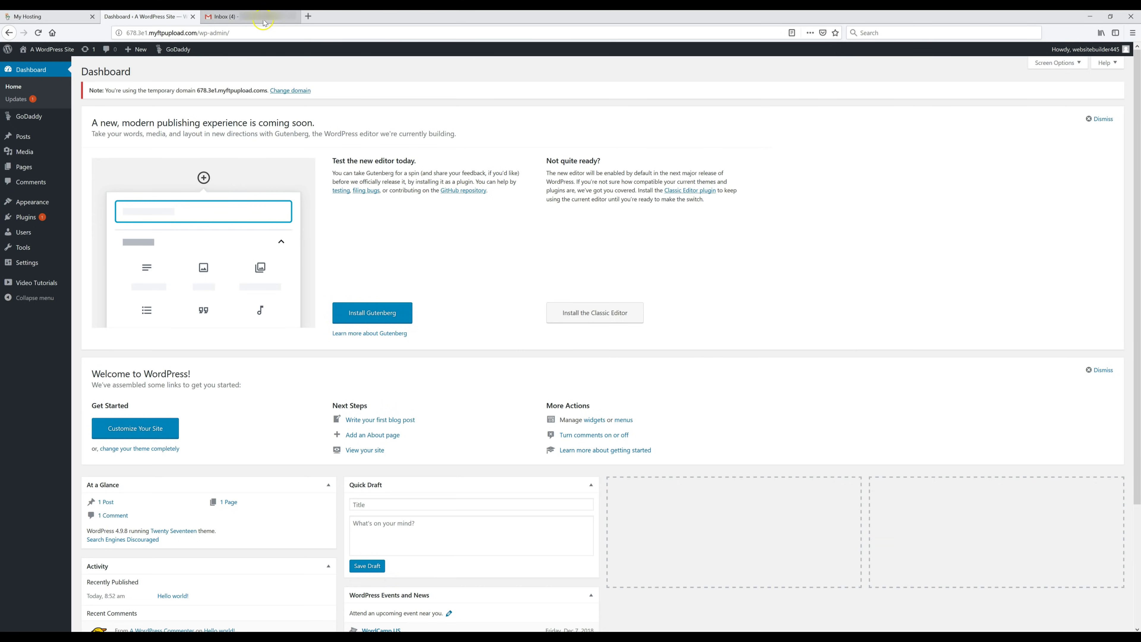
- Verify the email via GoDaddy's 'Please verify your email address' Gmail message, then return to Dashboard
click(260, 19)
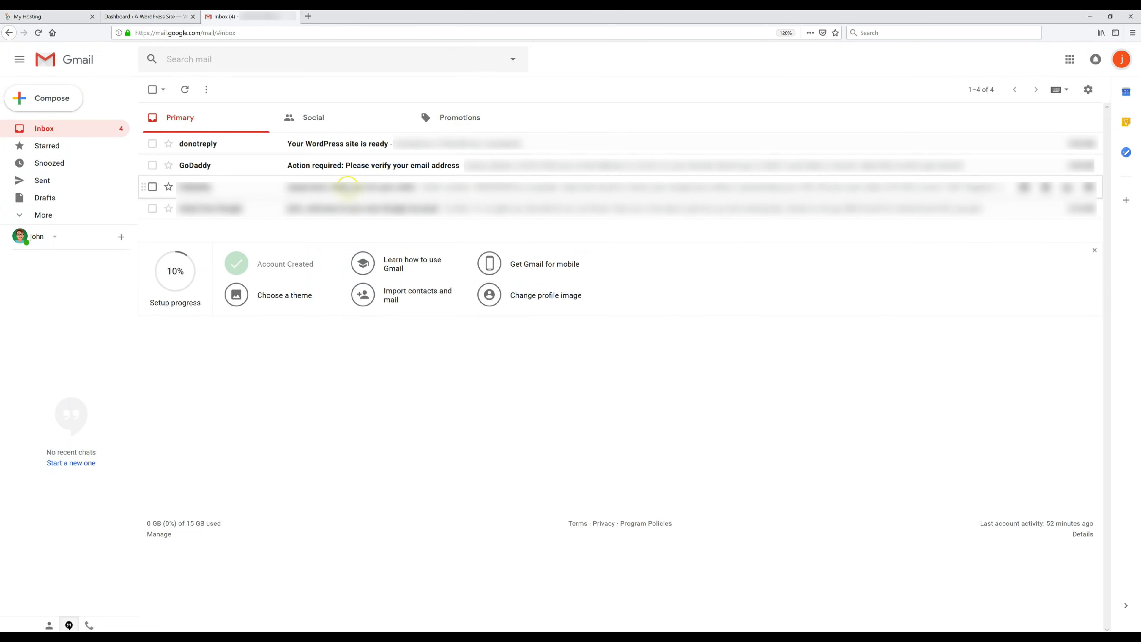
click(350, 167)
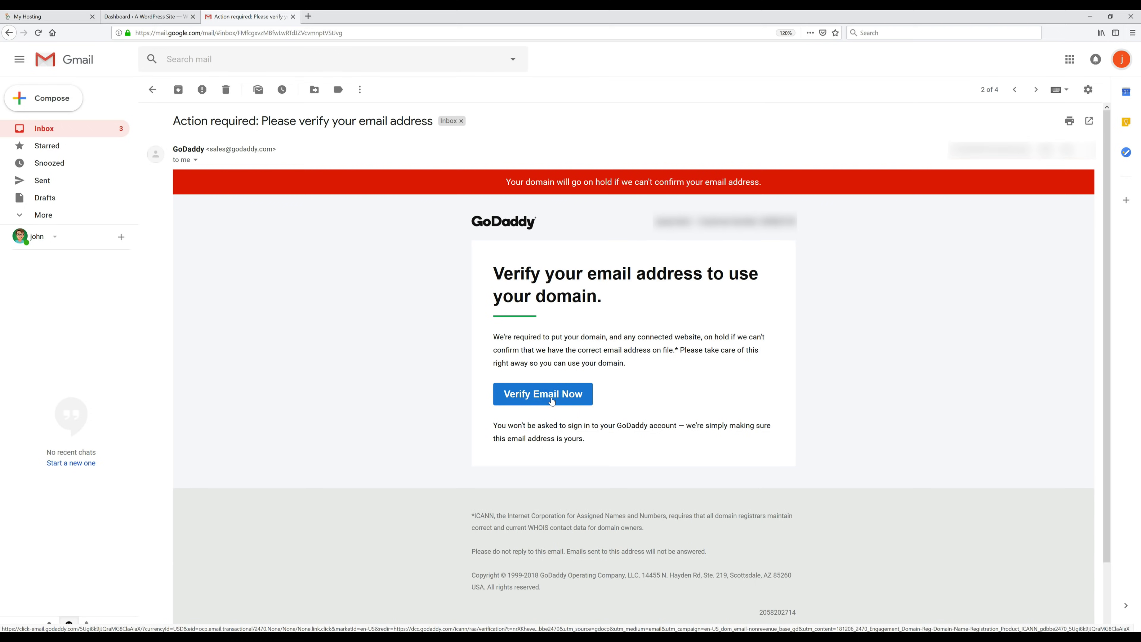
click(552, 402)
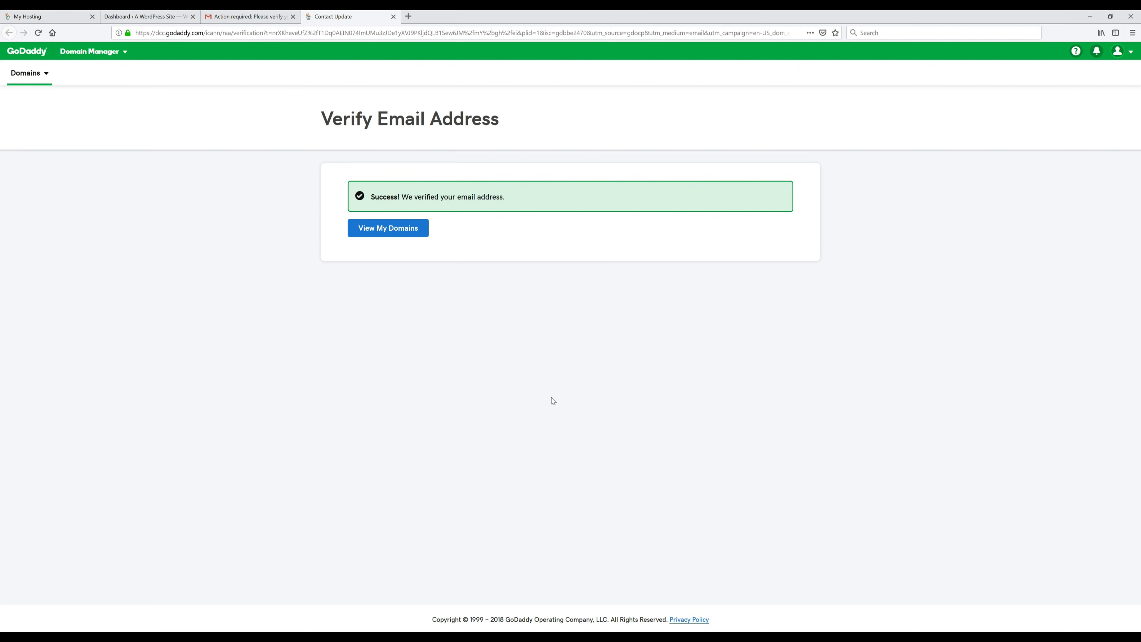
key(ctrl+2)
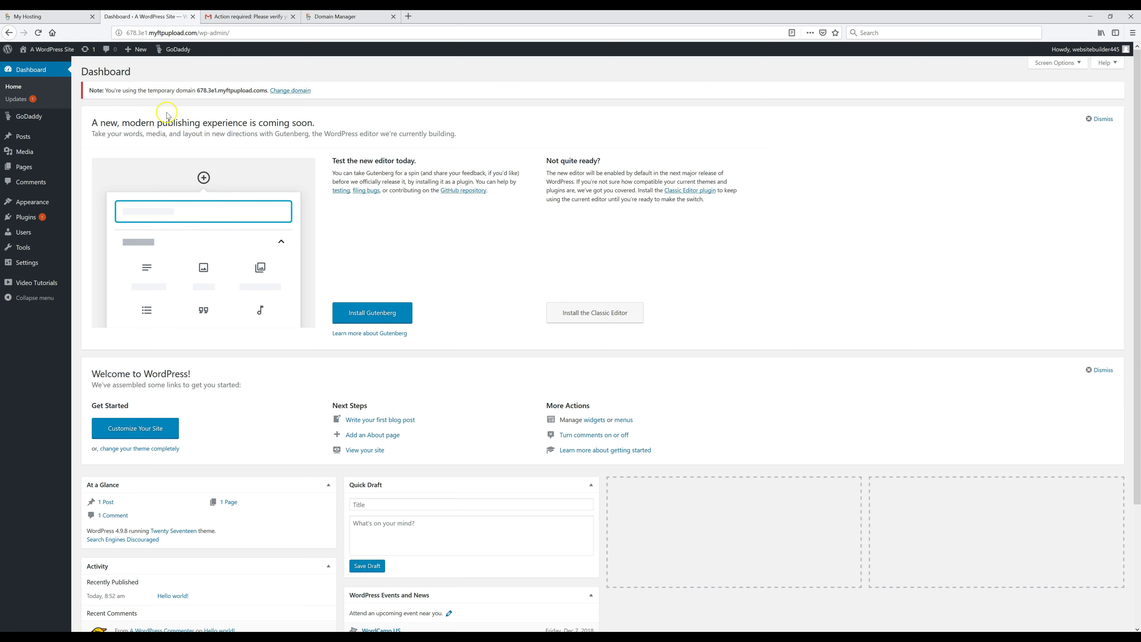
- Add thebreadandbuttershop.com to the WordPress site from the refreshed dashboard, marked as the primary domain
click(38, 33)
click(293, 91)
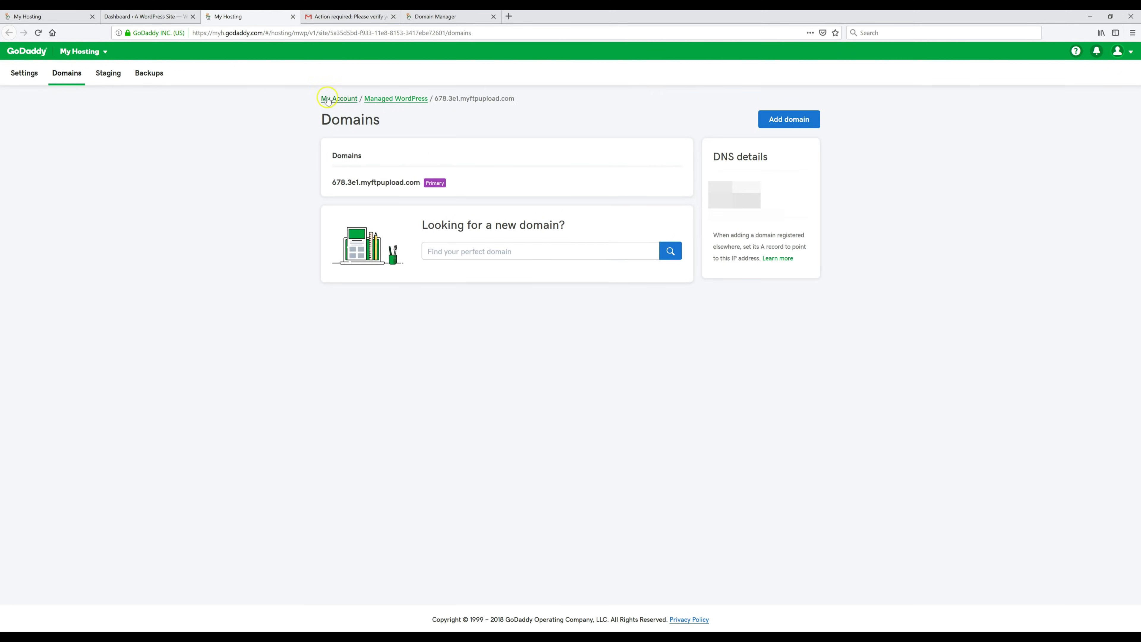
click(781, 127)
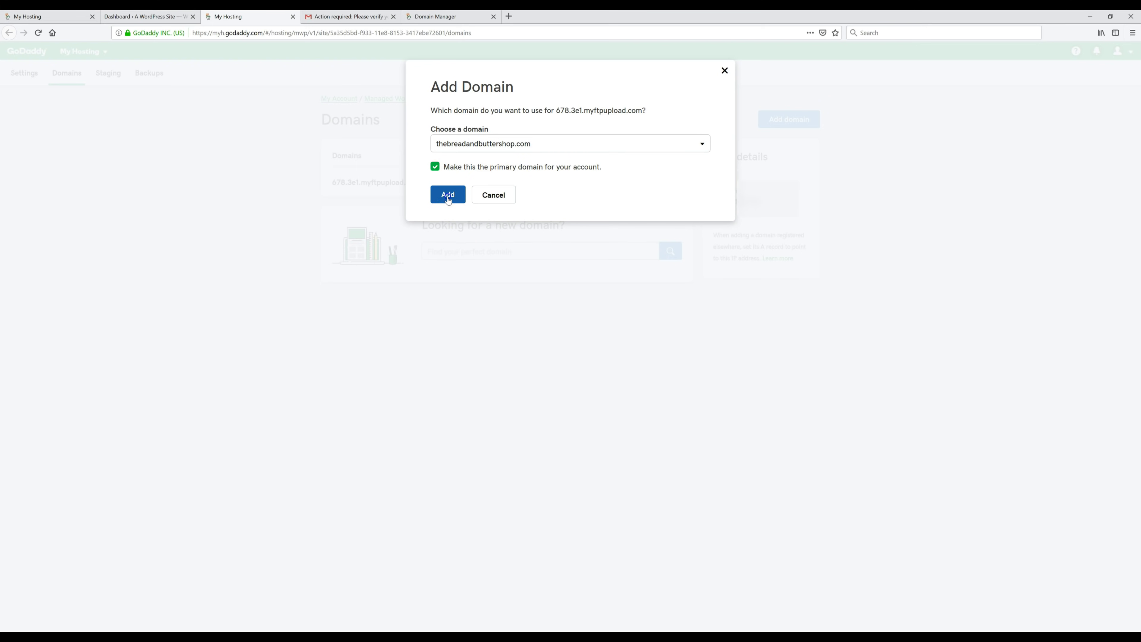
click(448, 198)
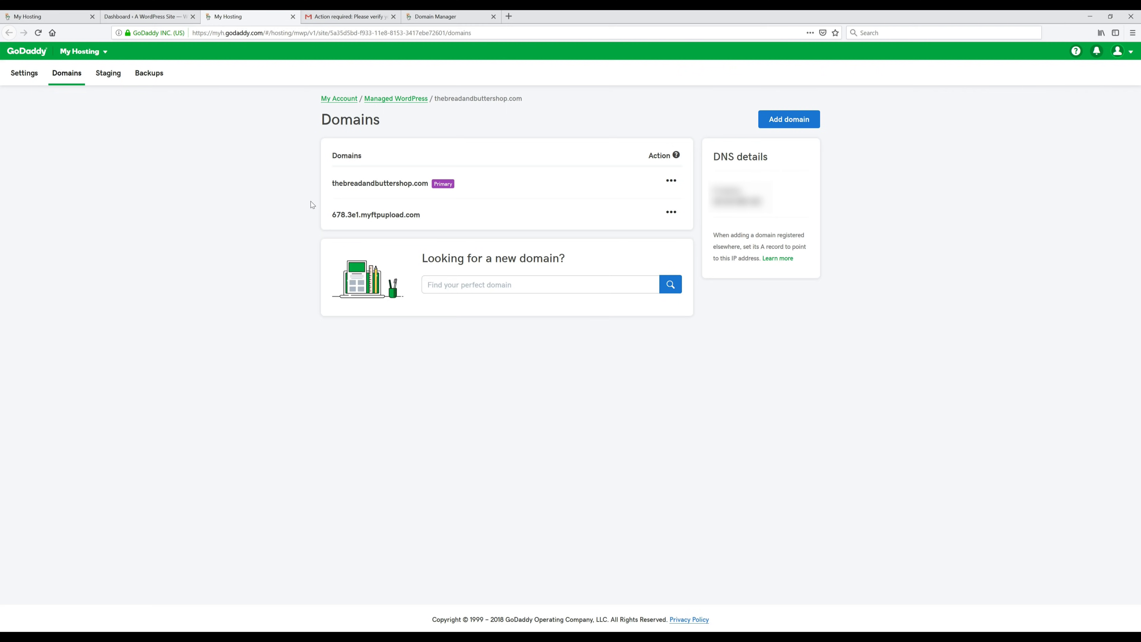
- Load thebreadandbuttershop.com/wp-admin in a new tab and sign in to the WordPress admin
click(509, 16)
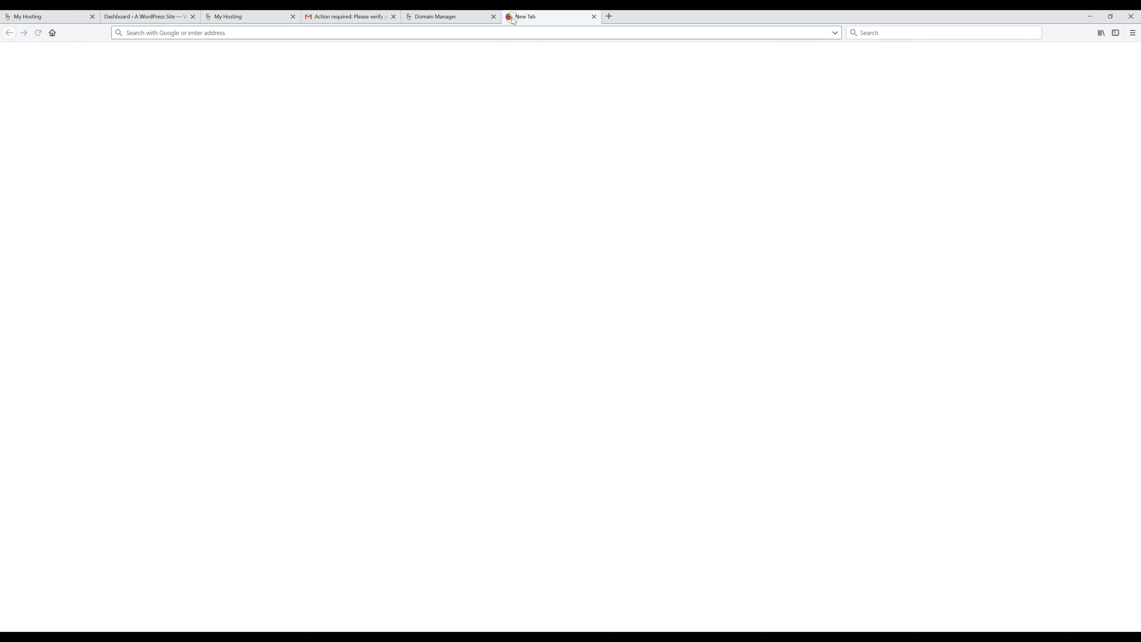
click(508, 18)
text(thebreadandbuttershop.com)
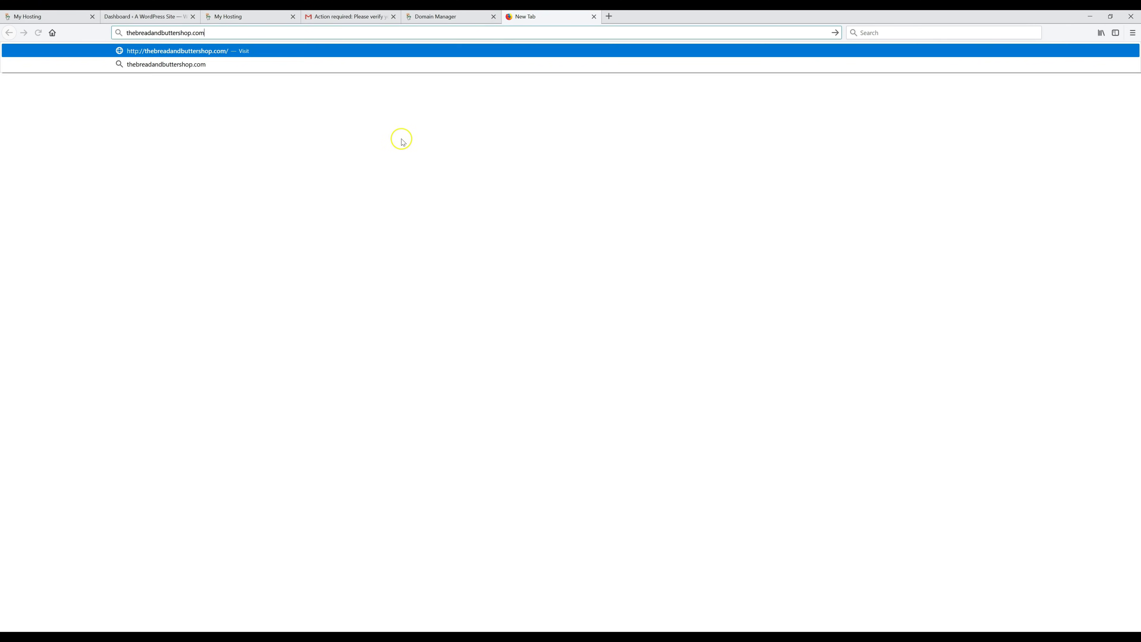
text(/wp-admin)
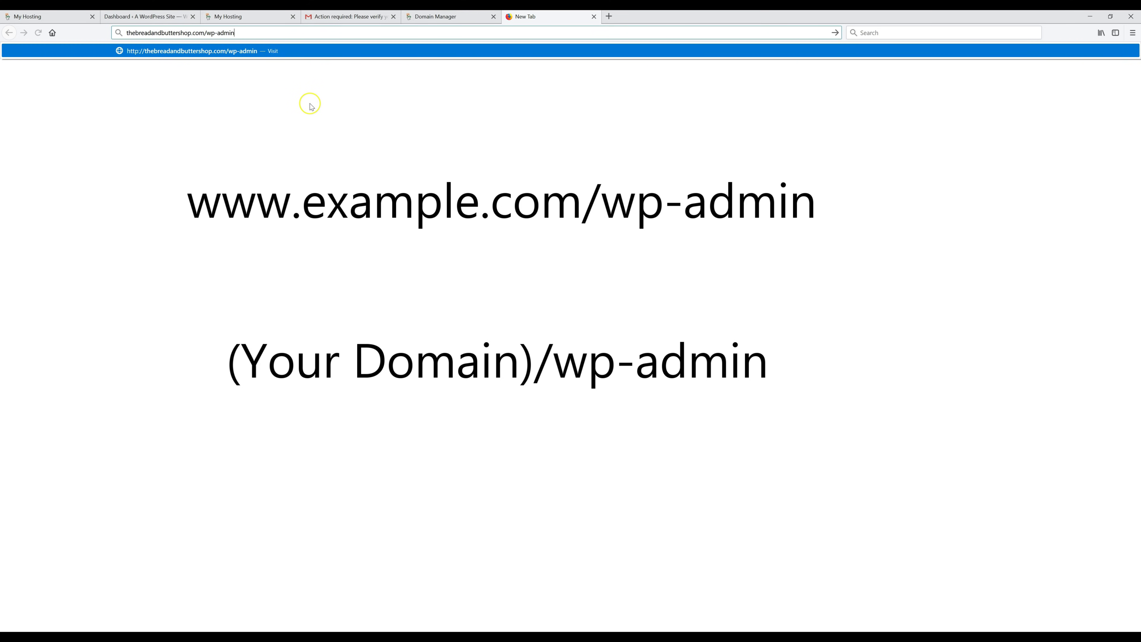
key(Return)
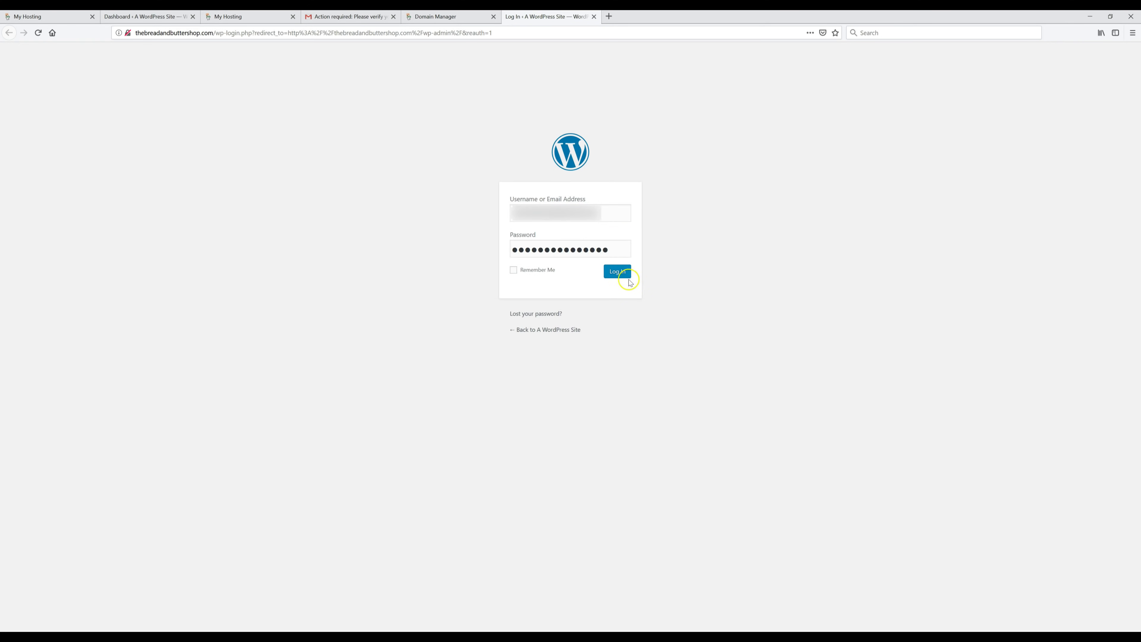
click(622, 275)
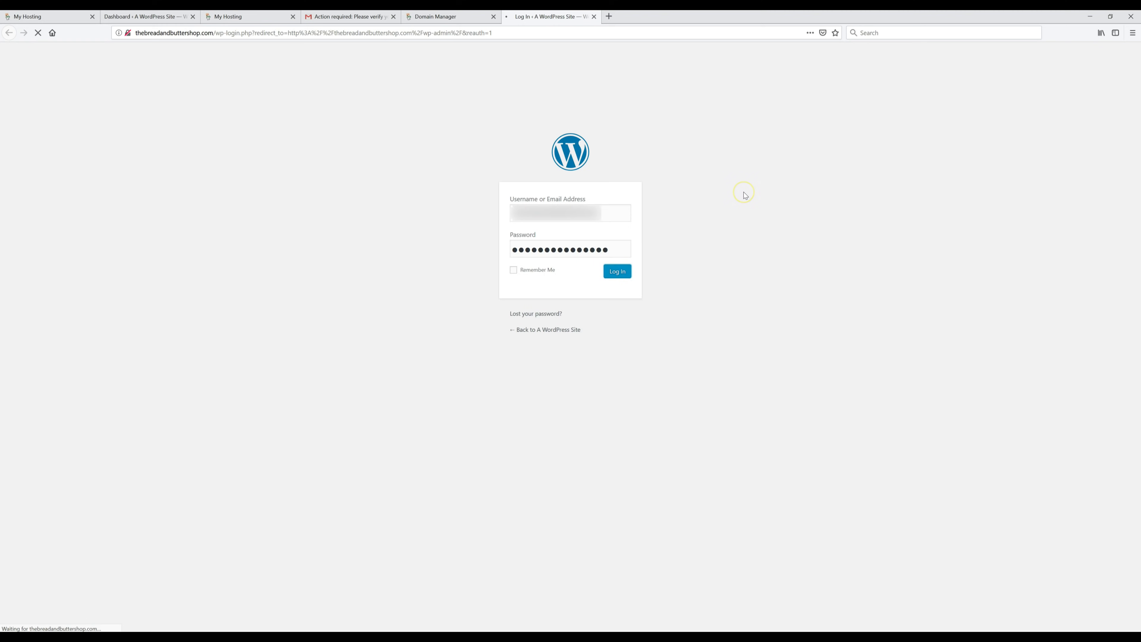